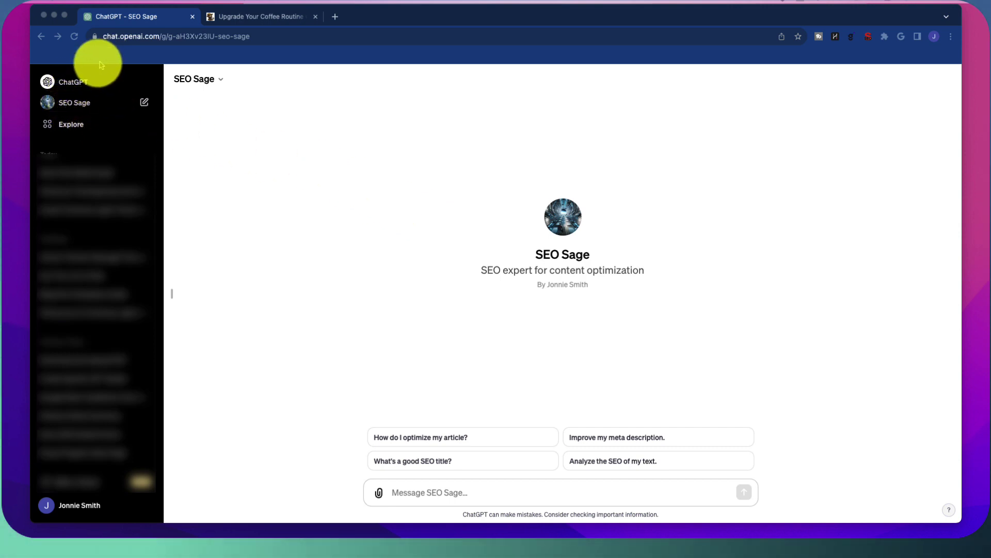
- Focus the SEO Sage chat and collapse the chat history sidebar
{"action": "left_click", "coordinate": [82, 105]}
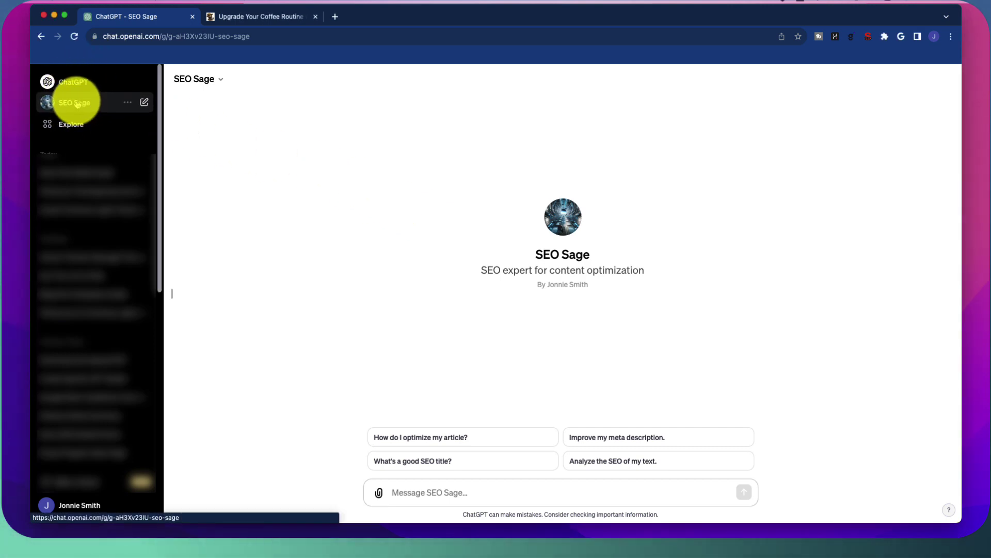
{"action": "left_click", "coordinate": [128, 103]}
{"action": "left_click", "coordinate": [113, 106]}
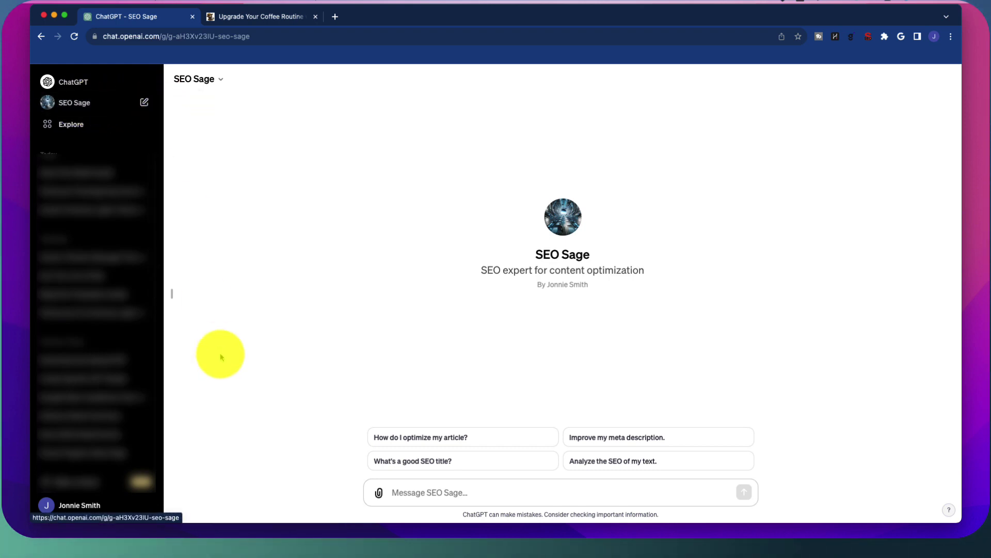
{"action": "left_click", "coordinate": [174, 298]}
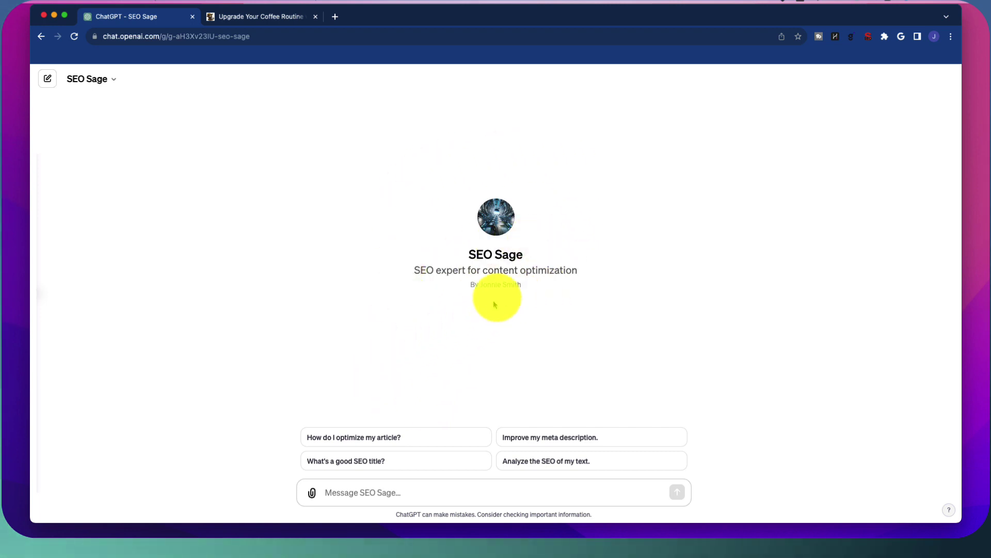
- Highlight the SEO Sage title and its 'SEO expert for content optimization' subtitle, then clear the highlight
{"action": "left_click_drag", "start_coordinate": [469, 257], "coordinate": [534, 257]}
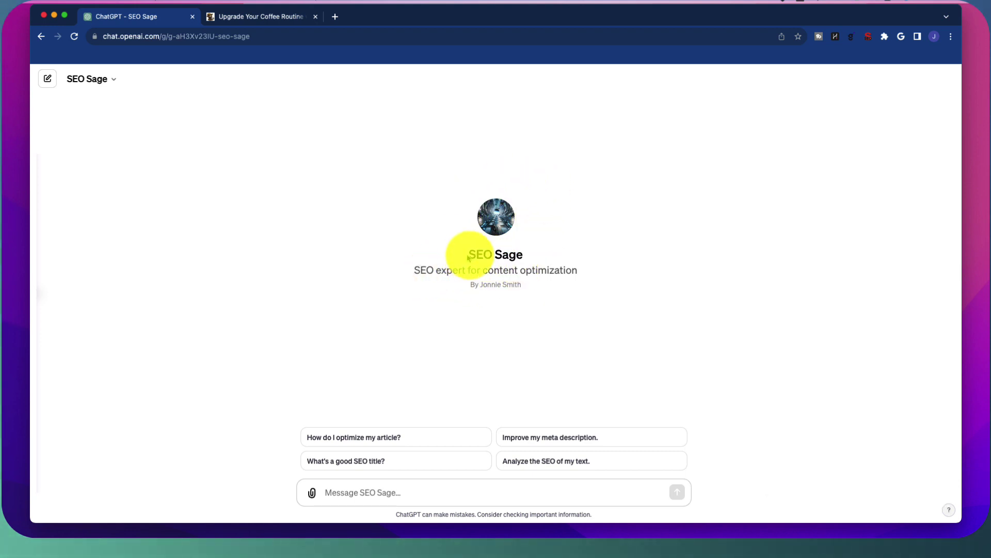
{"action": "left_click_drag", "start_coordinate": [469, 258], "coordinate": [553, 254]}
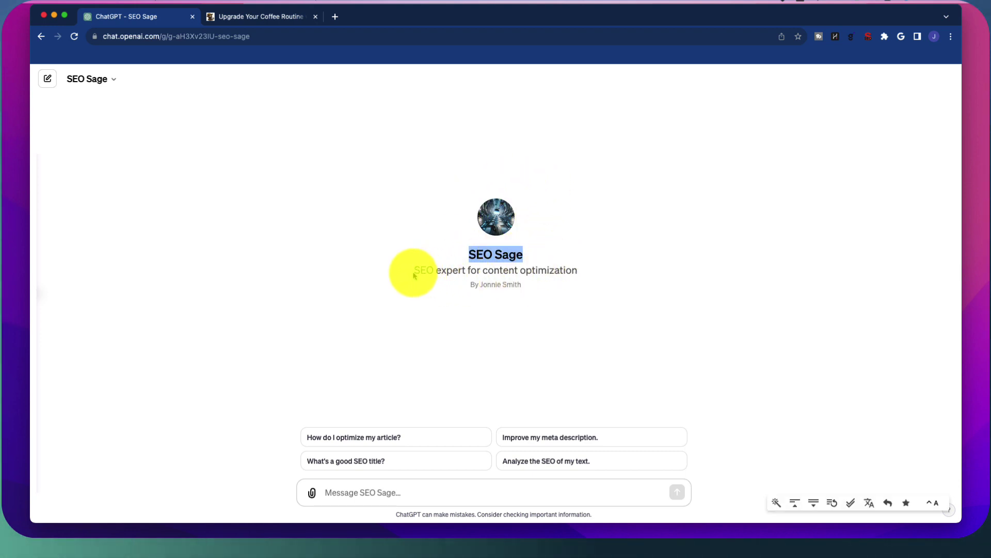
{"action": "left_click_drag", "start_coordinate": [413, 275], "coordinate": [592, 279]}
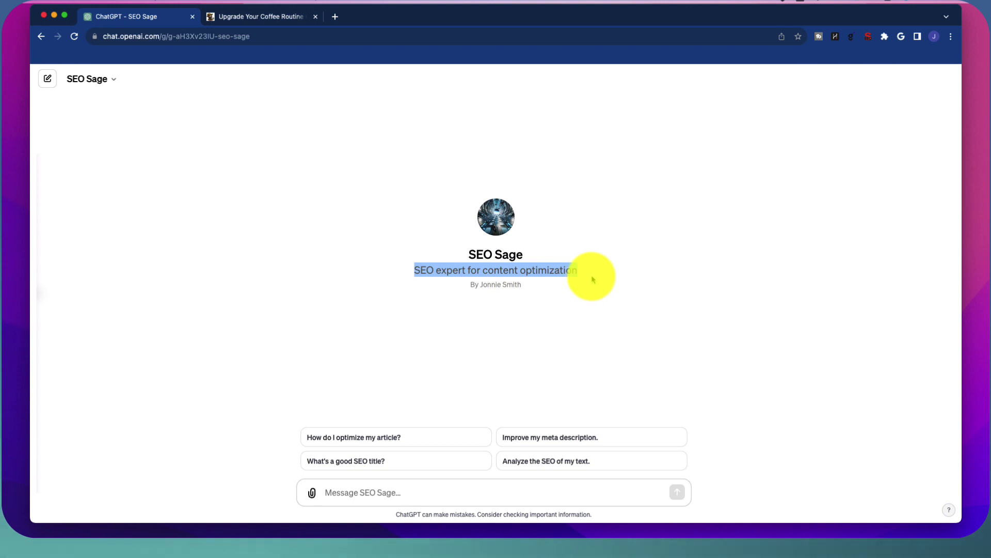
{"action": "left_click_drag", "start_coordinate": [471, 287], "coordinate": [475, 288]}
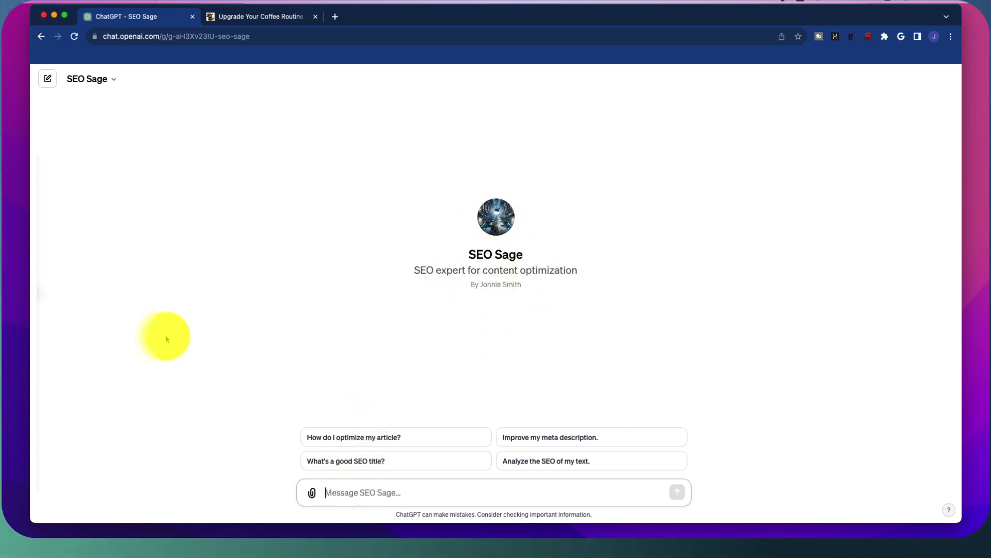
- Write 'Take a look at this article and give me tips on how to optimize it:' and paste the javafinder.com URL below
{"action": "type", "text": "Take a look at this article and gi"}
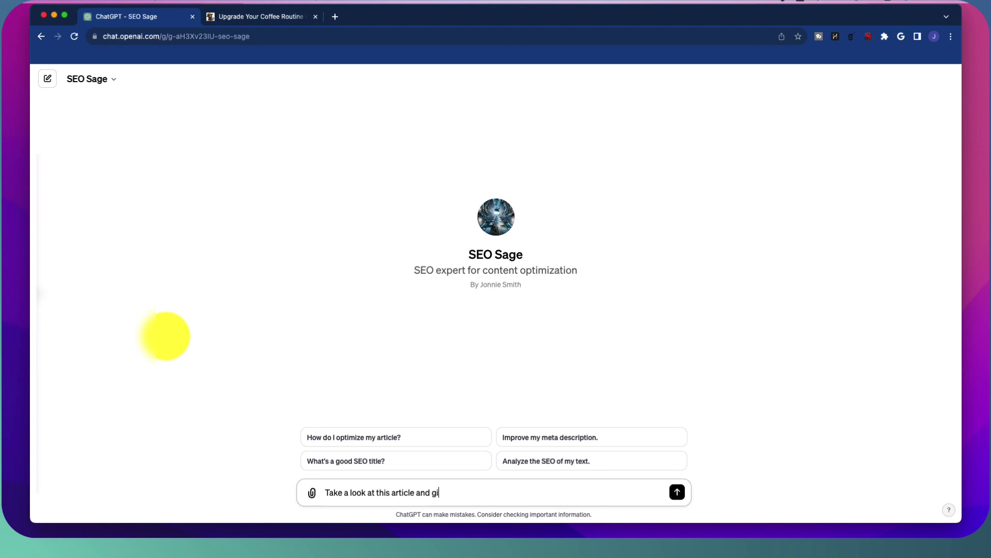
{"action": "type", "text": "ve me tips "}
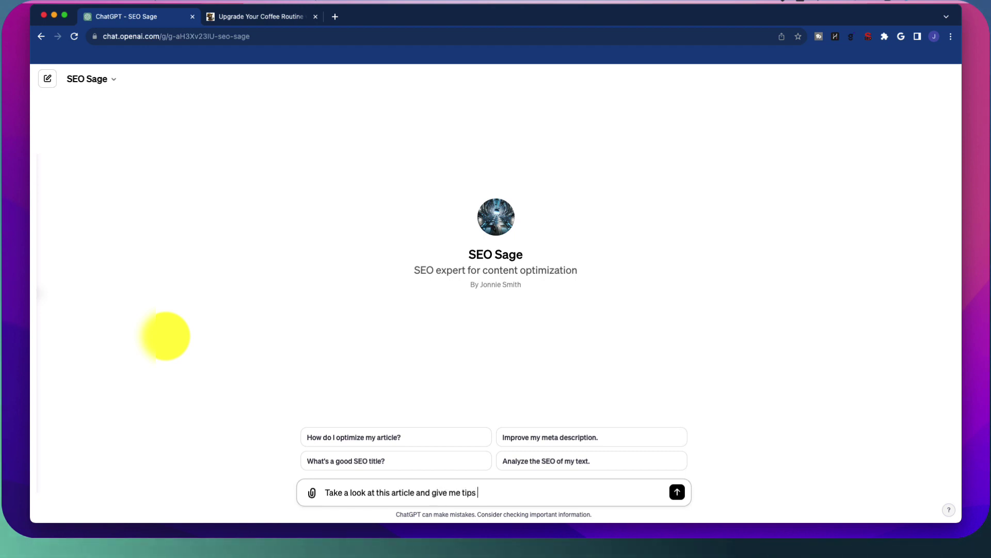
{"action": "type", "text": "on how to o"}
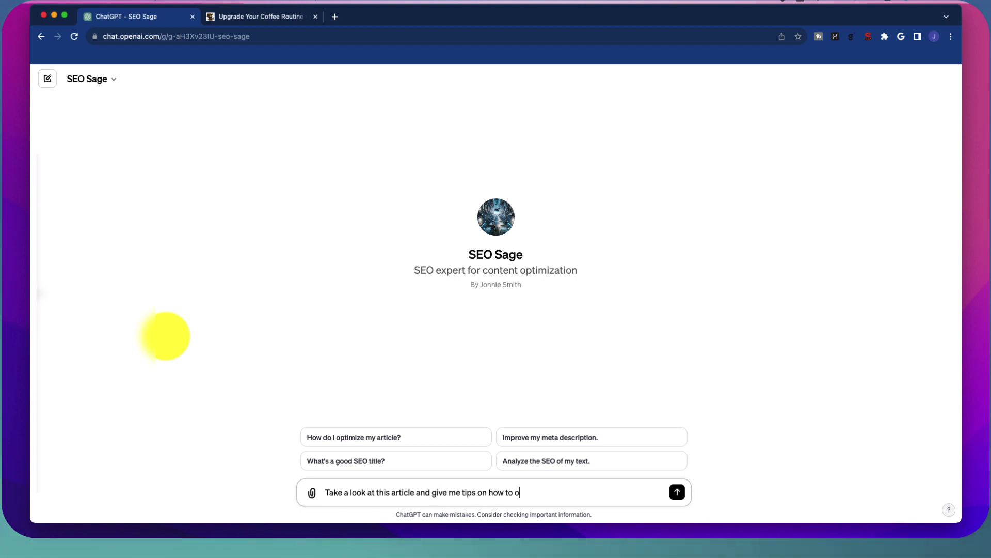
{"action": "type", "text": "ptimize it:"}
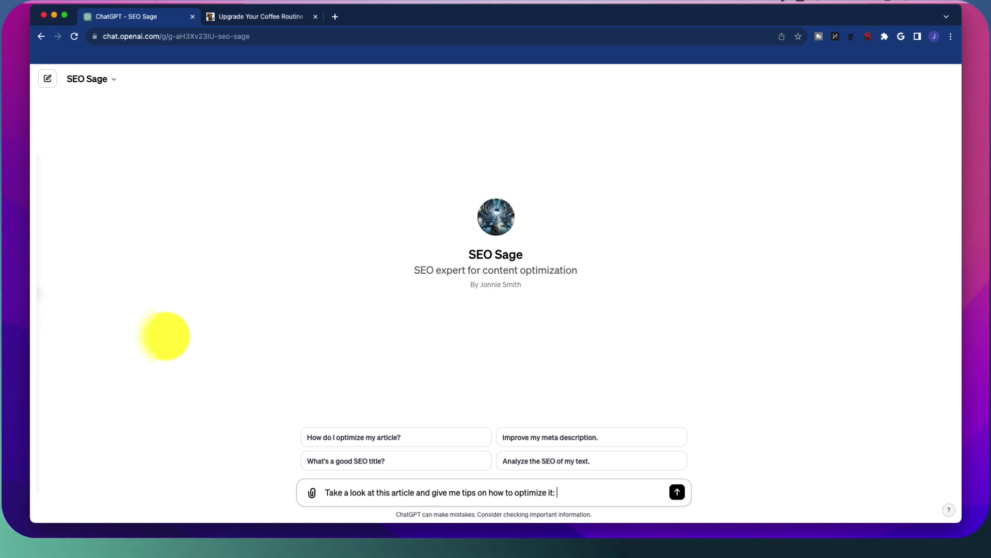
{"action": "key", "text": "shift+Return"}
{"action": "type", "text": "https://javafinder.com/upgrade-your-coffee-routine-with-the-bodum-pour-over-coffee-maker/"}
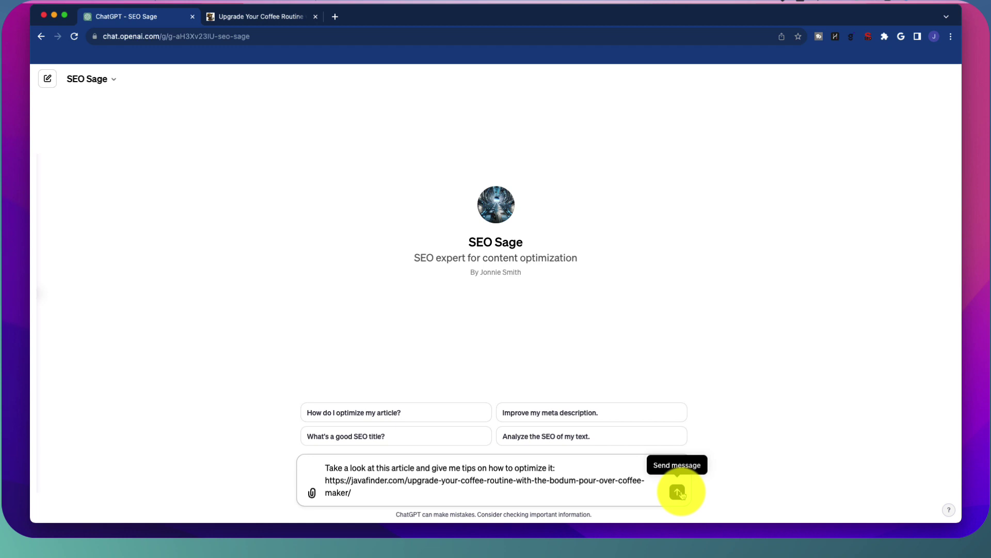
- Send the request, then highlight the Browsing with Bing status, reply header and Backlink Profile tip
{"action": "left_click", "coordinate": [677, 492]}
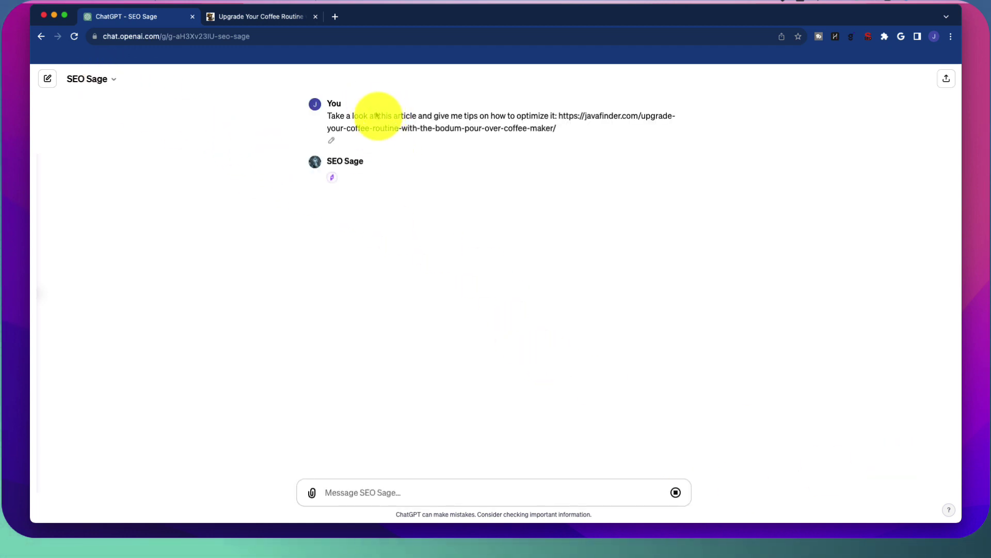
{"action": "left_click_drag", "start_coordinate": [343, 177], "coordinate": [409, 177]}
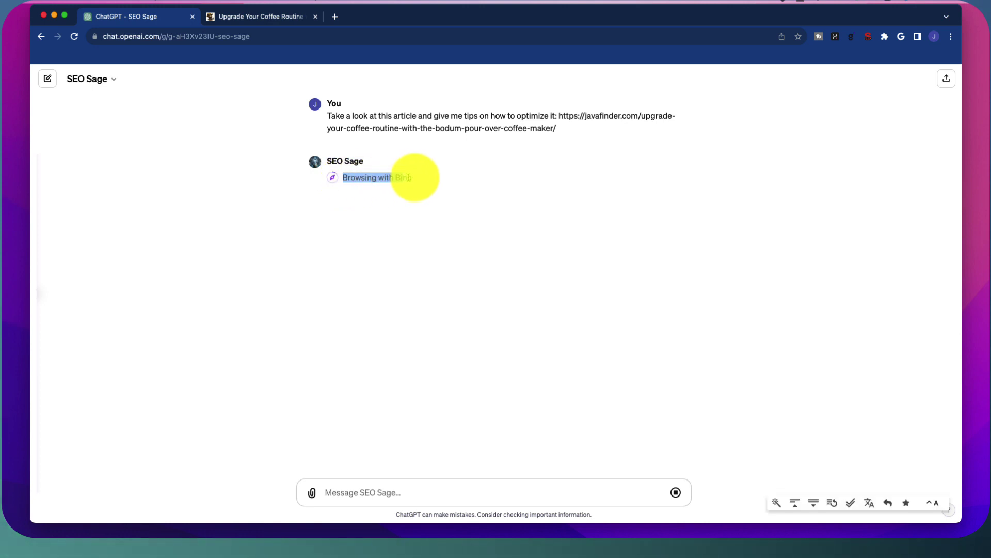
{"action": "left_click", "coordinate": [409, 177]}
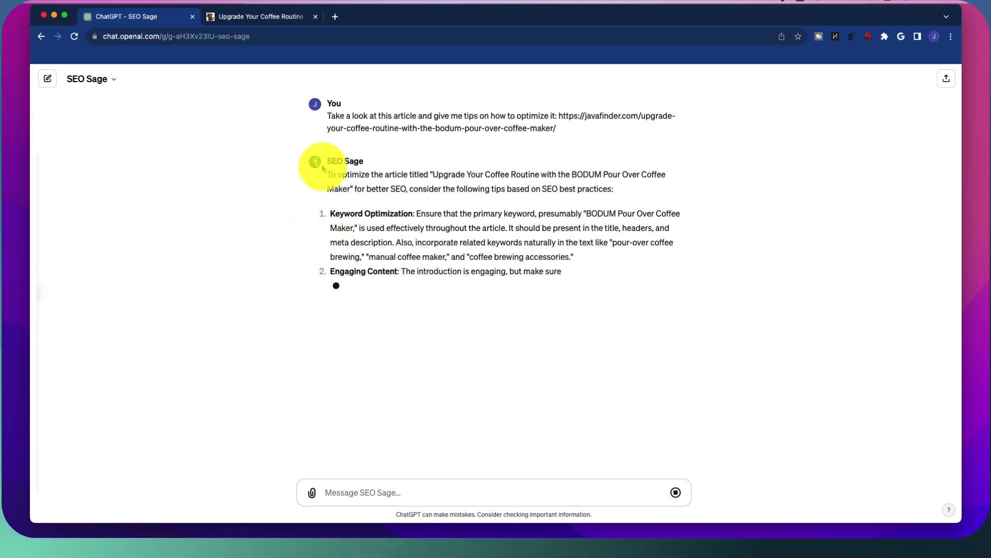
{"action": "left_click_drag", "start_coordinate": [330, 160], "coordinate": [381, 160]}
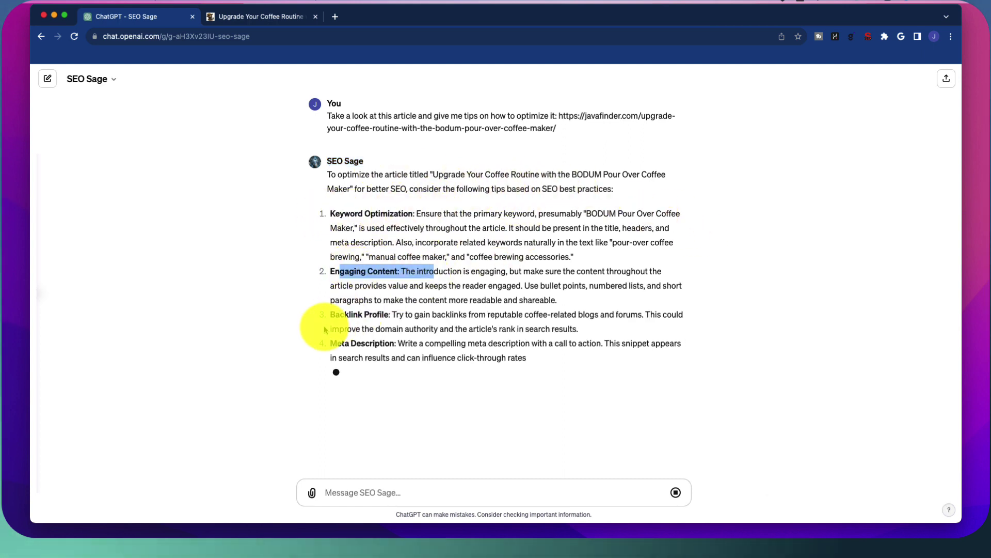
{"action": "triple_click", "coordinate": [457, 336]}
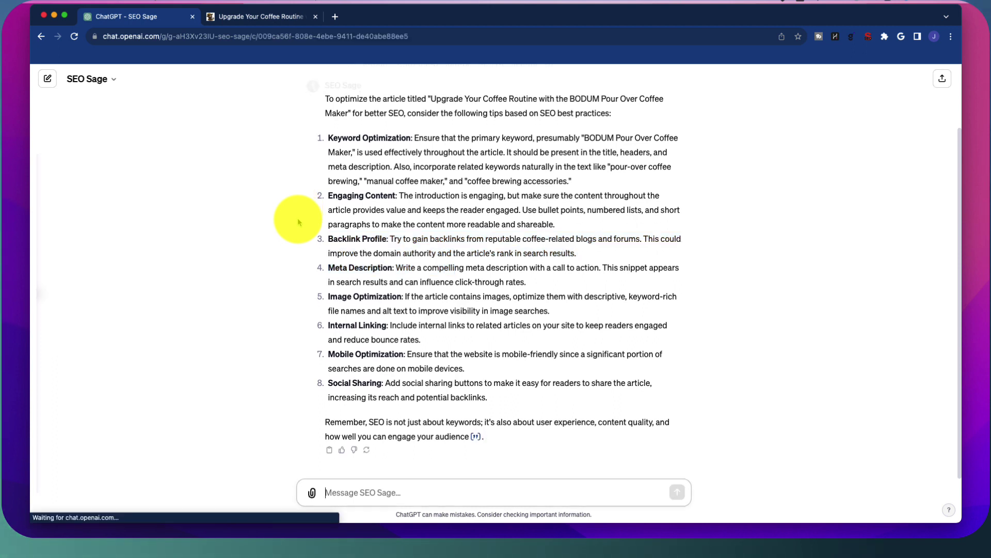
- Review the eight tips, highlighting the Keyword Optimization heading, then reopen the chats and GPTs sidebar
{"action": "scroll", "coordinate": [356, 222], "scroll_direction": "up", "scroll_amount": 3}
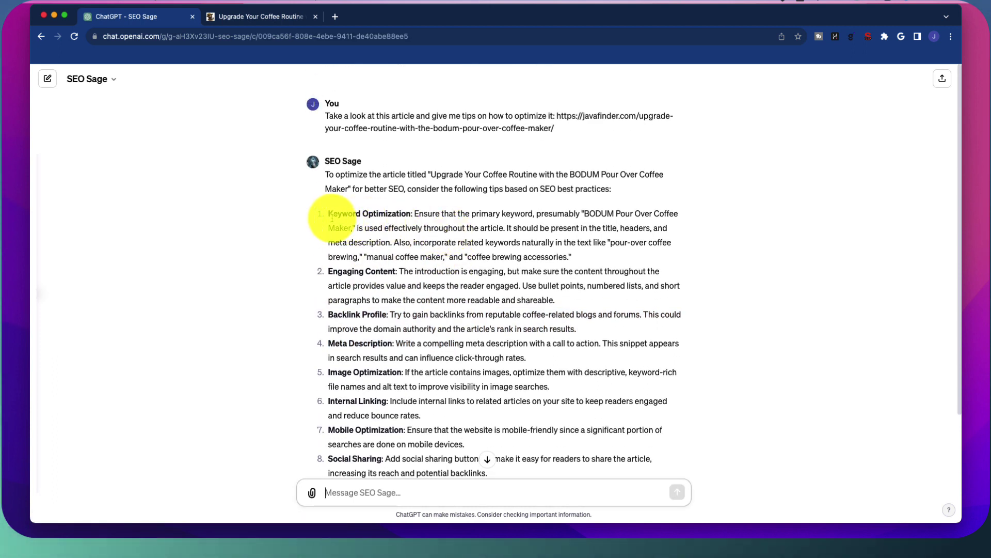
{"action": "left_click_drag", "start_coordinate": [327, 213], "coordinate": [414, 216]}
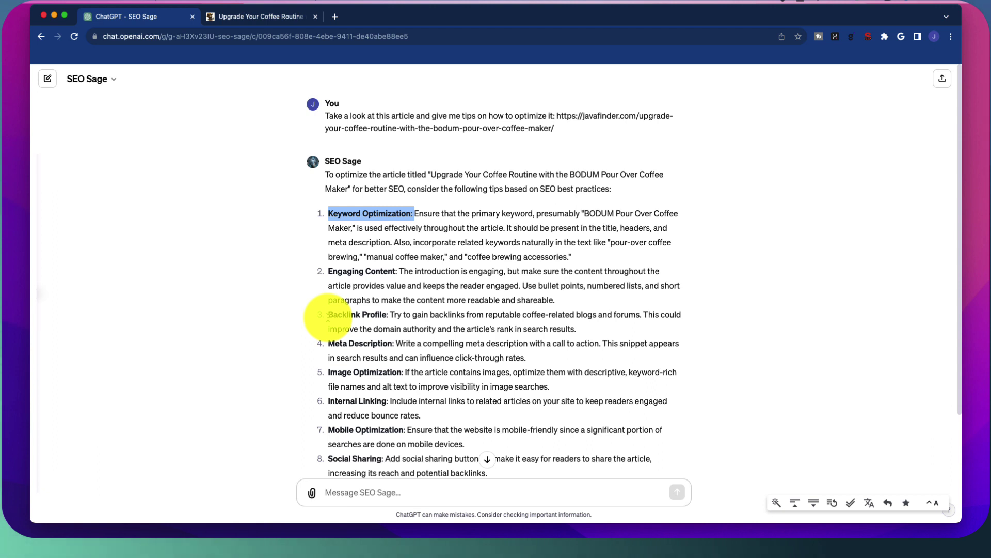
{"action": "scroll", "coordinate": [408, 310], "scroll_direction": "down", "scroll_amount": 3}
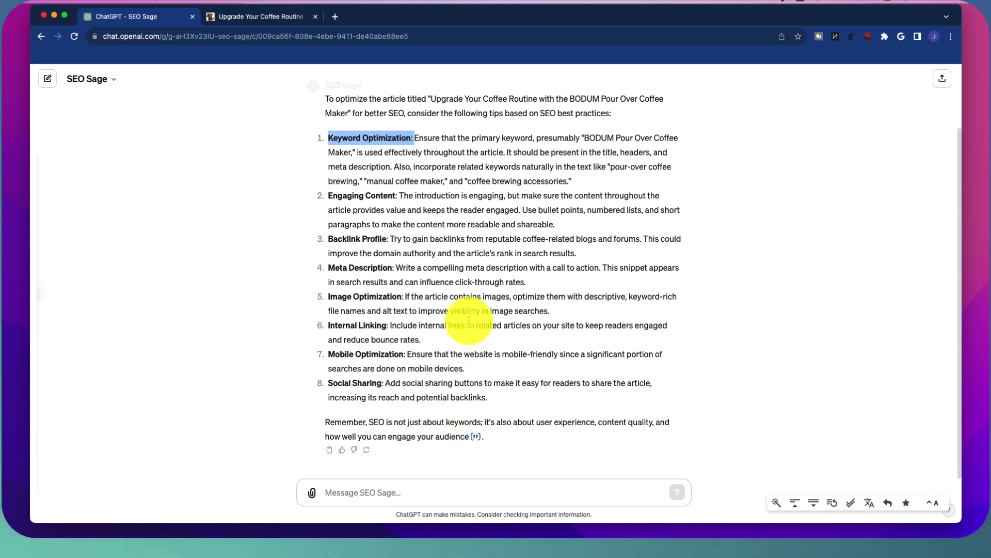
{"action": "scroll", "coordinate": [468, 321], "scroll_direction": "up", "scroll_amount": 3}
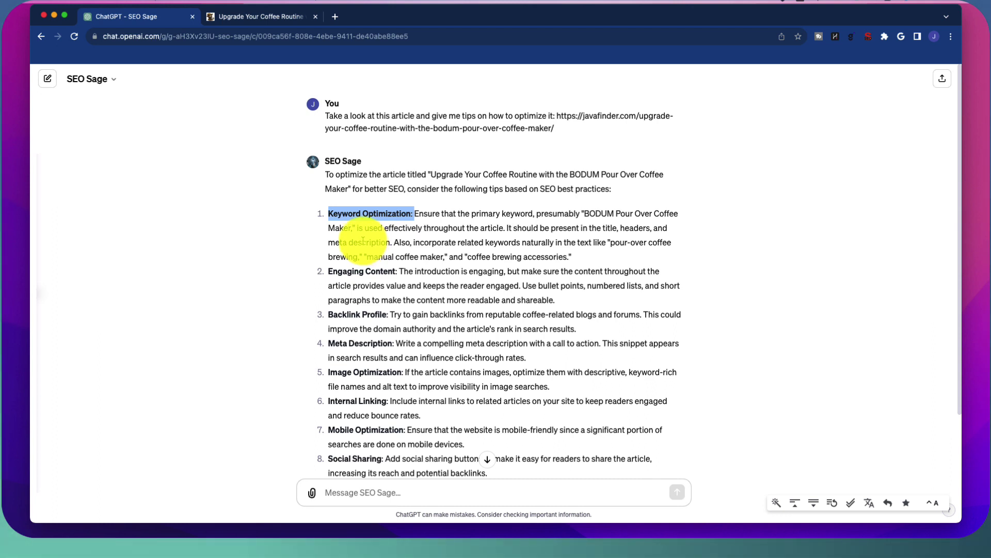
{"action": "scroll", "coordinate": [389, 205], "scroll_direction": "down", "scroll_amount": 1}
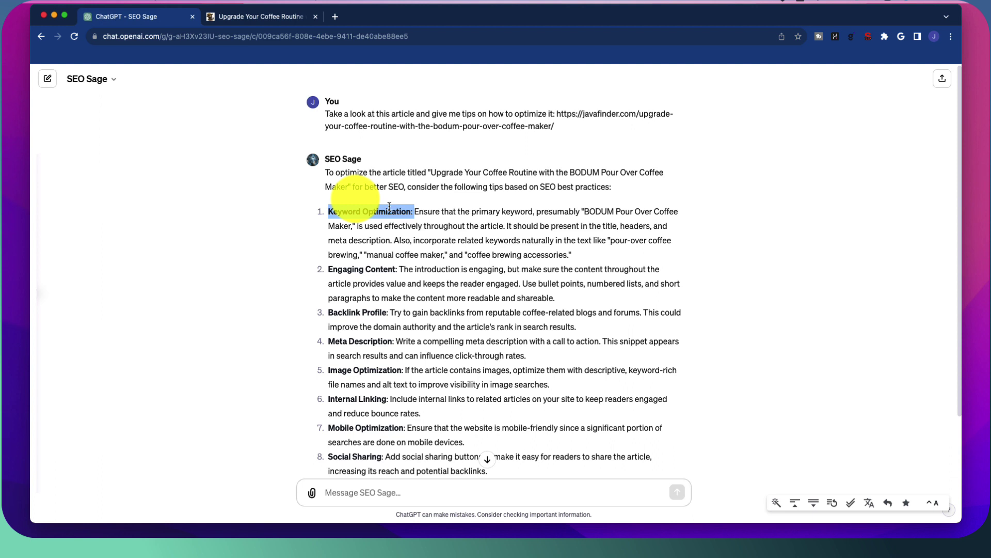
{"action": "scroll", "coordinate": [360, 203], "scroll_direction": "down", "scroll_amount": 3}
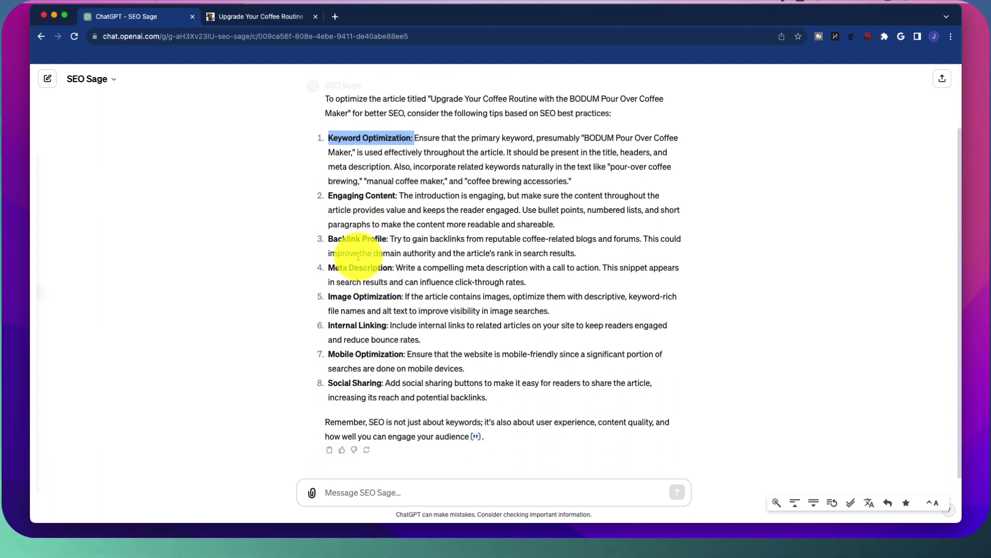
{"action": "scroll", "coordinate": [356, 256], "scroll_direction": "up", "scroll_amount": 3}
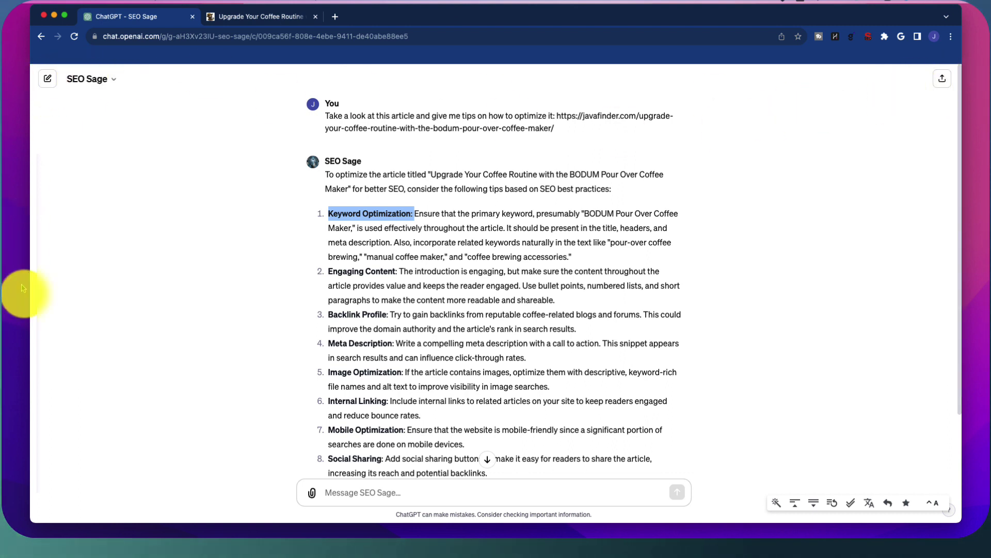
{"action": "left_click", "coordinate": [39, 289]}
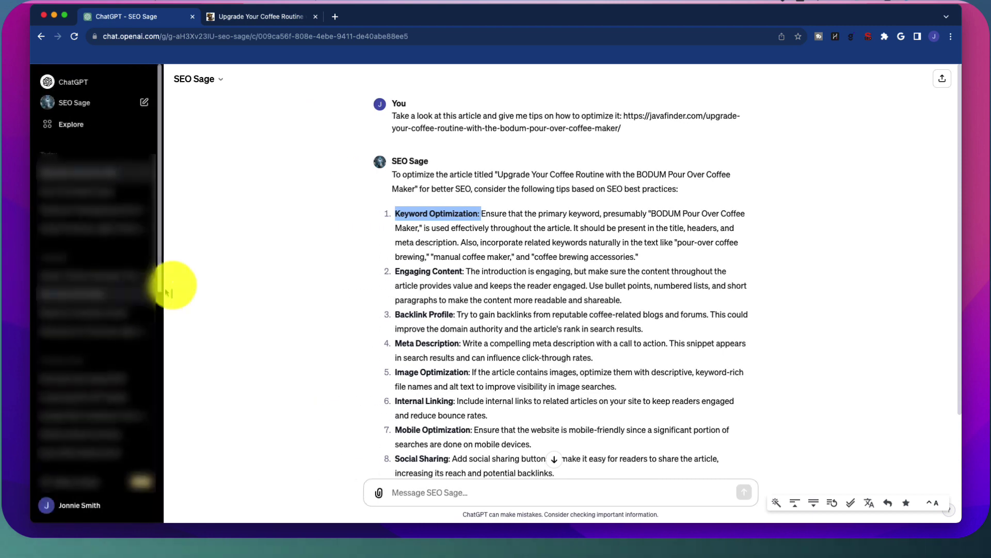
- Go to the Explore GPTs page, hide the sidebar, and scroll through My GPTs and OpenAI's GPTs
{"action": "left_click", "coordinate": [70, 127]}
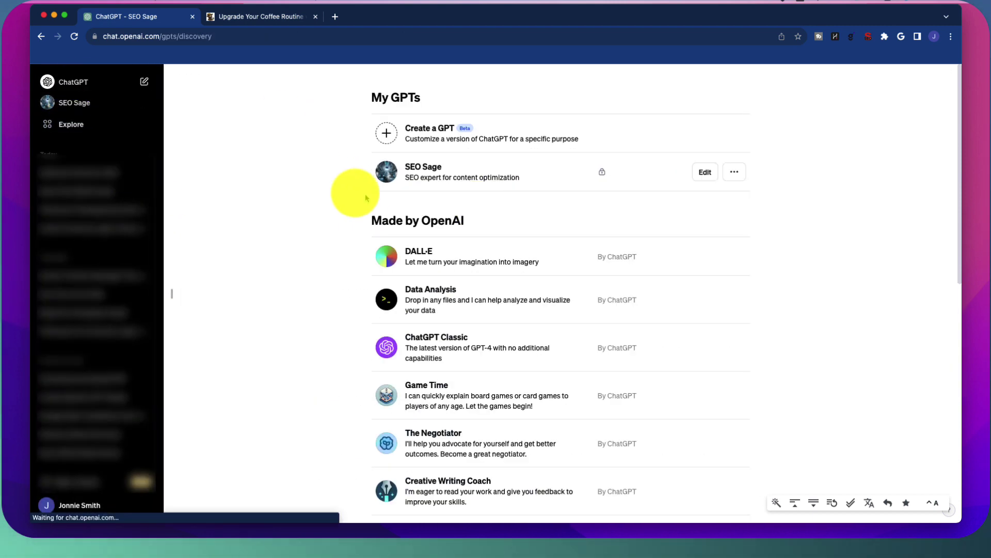
{"action": "left_click", "coordinate": [173, 296]}
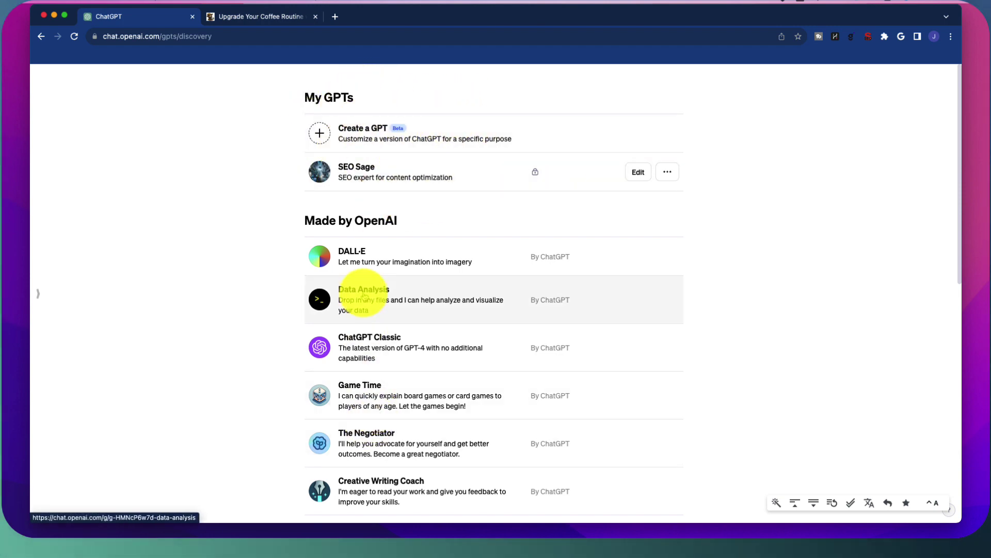
{"action": "scroll", "coordinate": [443, 330], "scroll_direction": "down", "scroll_amount": 7}
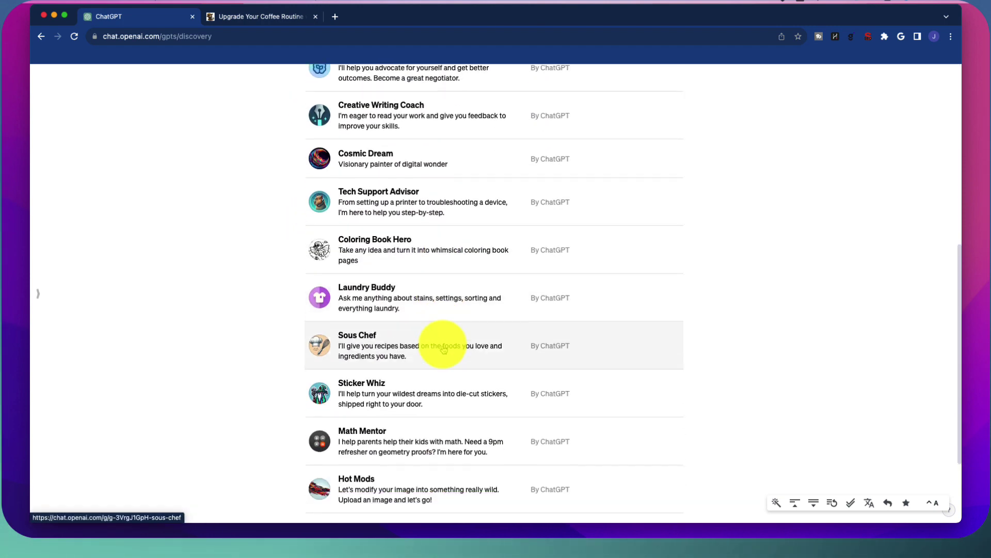
{"action": "scroll", "coordinate": [443, 348], "scroll_direction": "up", "scroll_amount": 2}
{"action": "scroll", "coordinate": [421, 387], "scroll_direction": "down", "scroll_amount": 4}
{"action": "scroll", "coordinate": [392, 403], "scroll_direction": "up", "scroll_amount": 10}
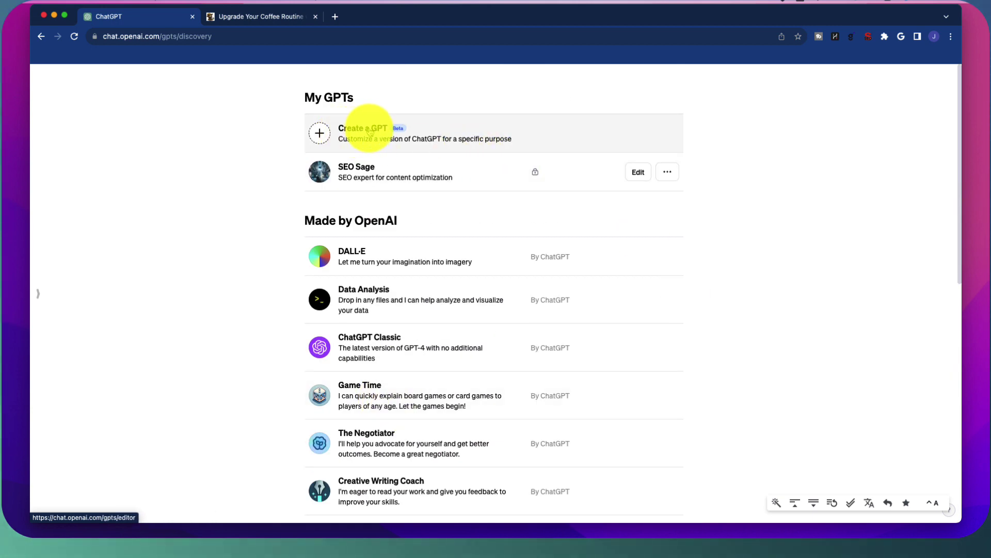
- Choose Create a GPT under My GPTs to start a new draft in GPT Builder
{"action": "left_click", "coordinate": [369, 132]}
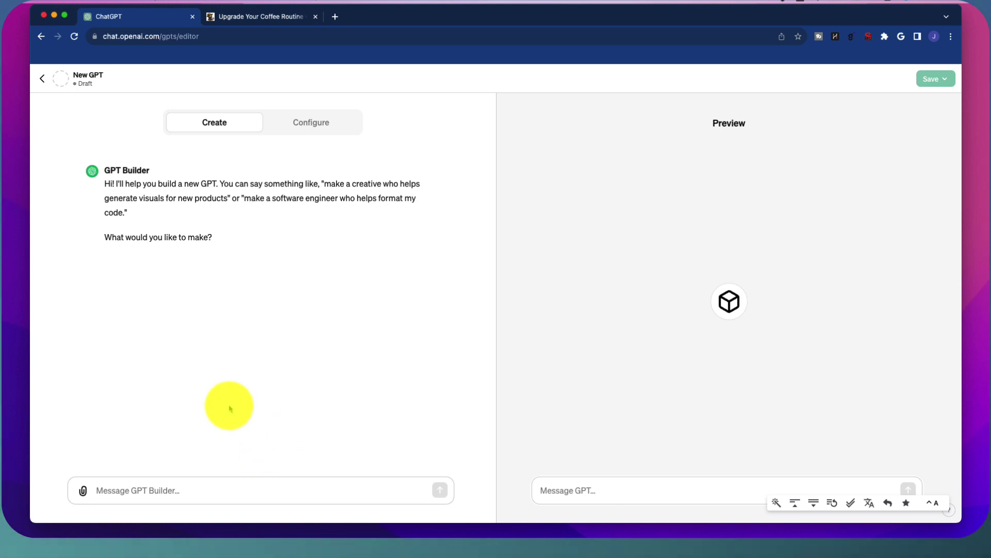
- Switch to Configure and scroll through the empty name, description and instructions fields
{"action": "left_click", "coordinate": [312, 122]}
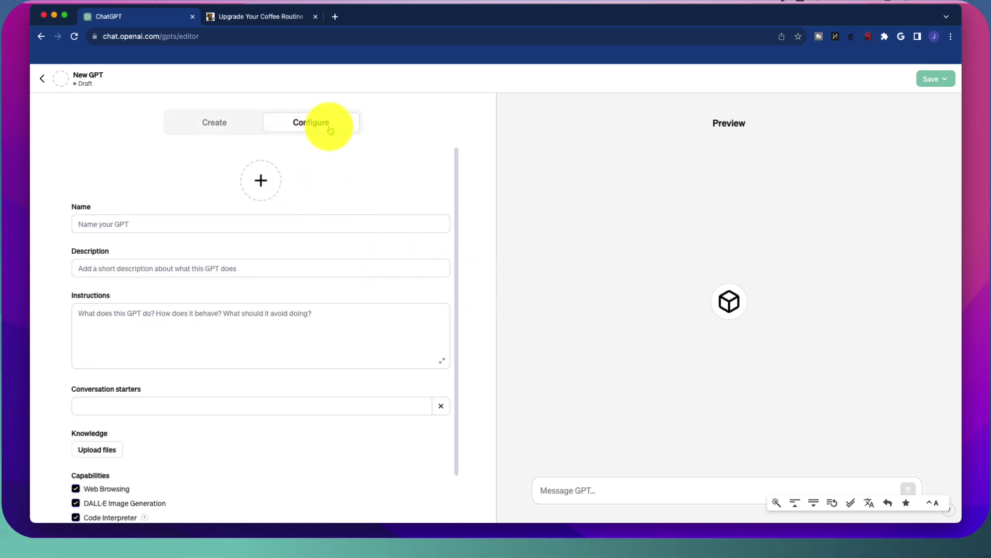
{"action": "scroll", "coordinate": [186, 354], "scroll_direction": "down", "scroll_amount": 2}
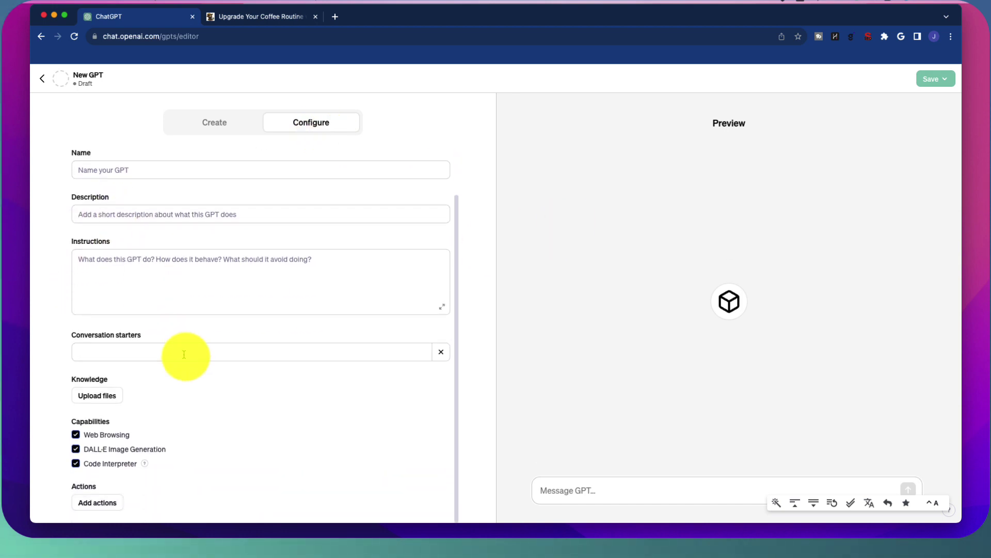
{"action": "scroll", "coordinate": [180, 372], "scroll_direction": "up", "scroll_amount": 2}
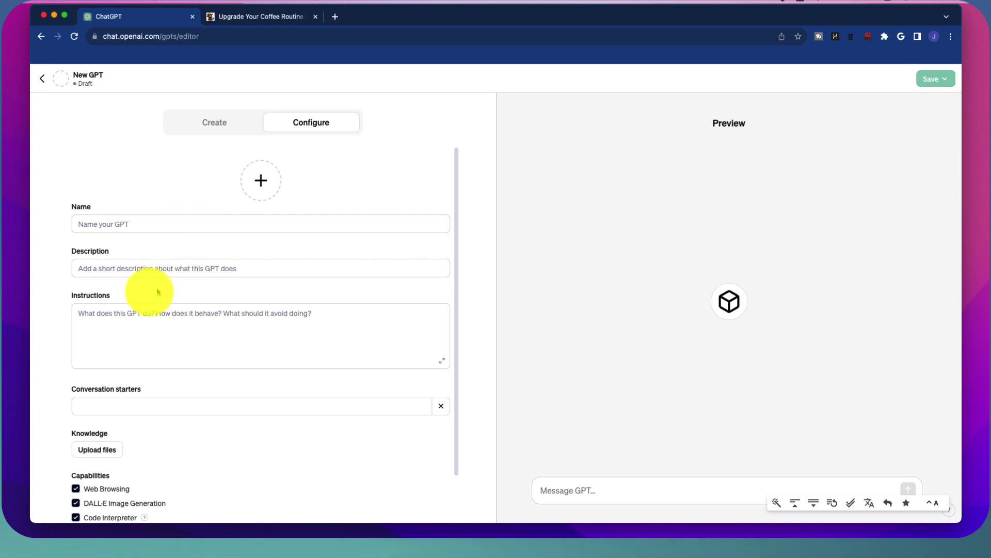
{"action": "scroll", "coordinate": [271, 350], "scroll_direction": "down", "scroll_amount": 2}
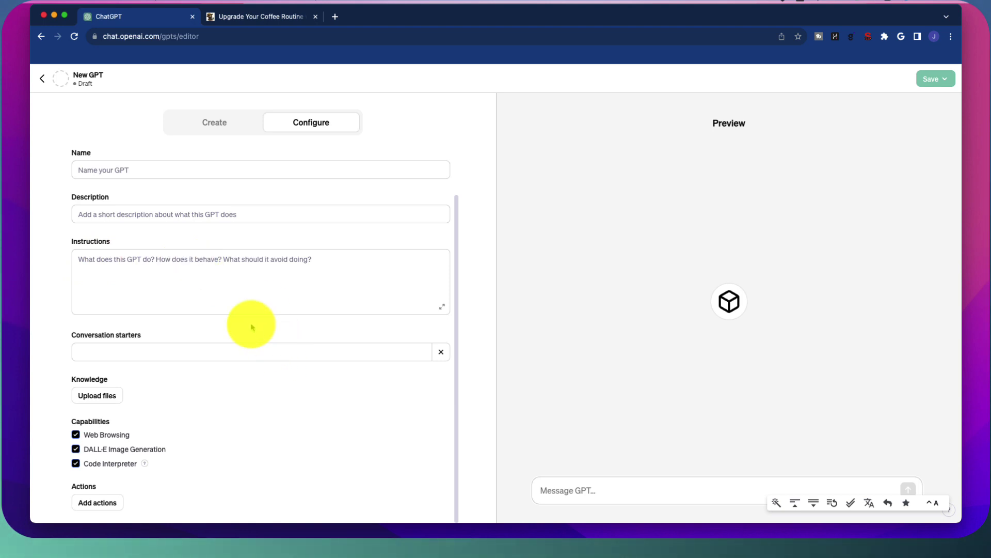
{"action": "mouse_move", "coordinate": [105, 338]}
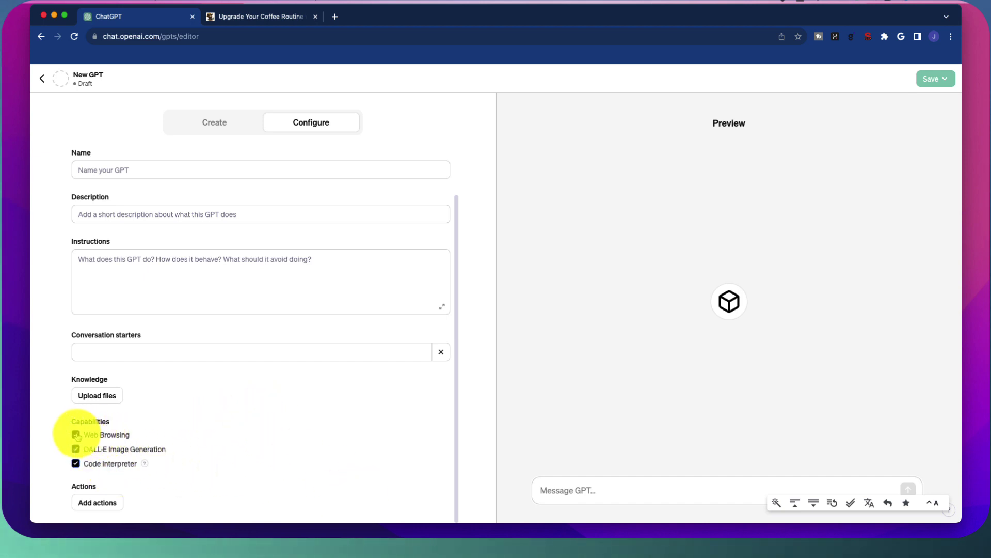
{"action": "left_click", "coordinate": [94, 499]}
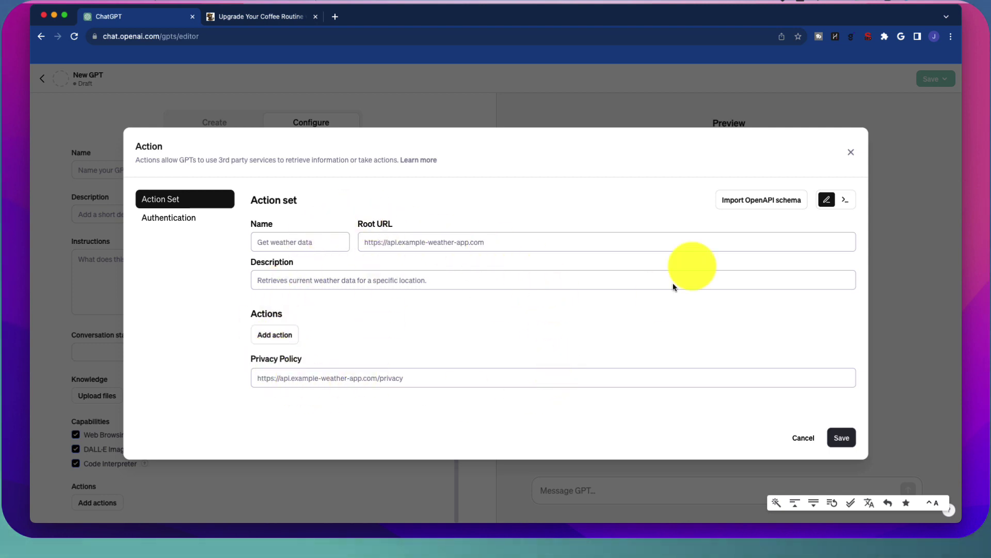
{"action": "left_click", "coordinate": [852, 153]}
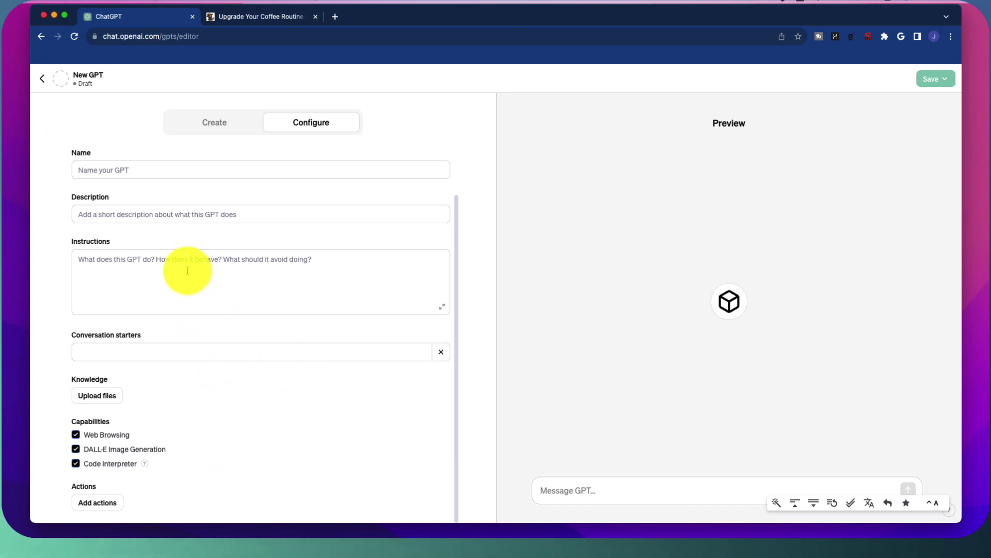
{"action": "scroll", "coordinate": [191, 263], "scroll_direction": "up", "scroll_amount": 2}
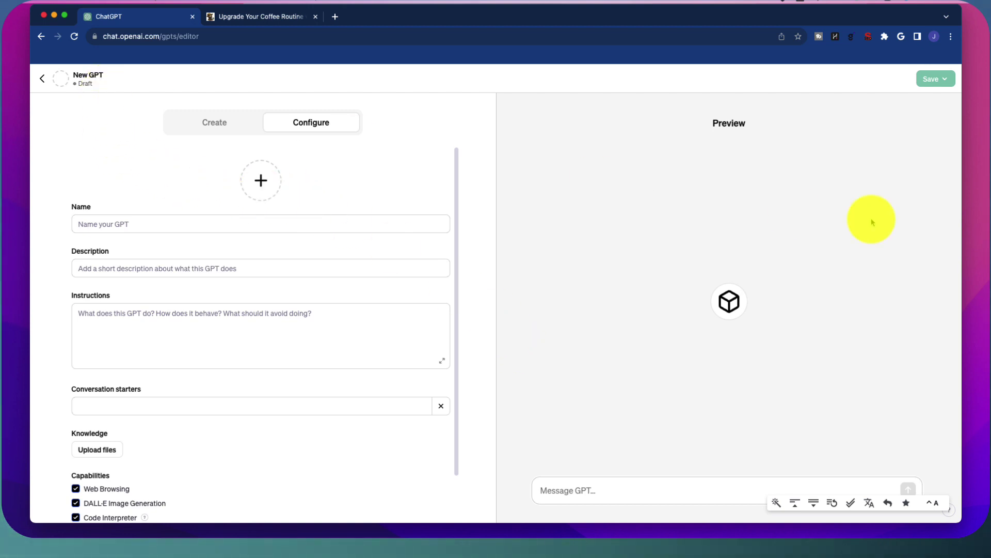
{"action": "left_click", "coordinate": [941, 79]}
- Name the GPT 'Misc', save it as a draft, and close the Publish to popover
{"action": "left_click", "coordinate": [204, 222]}
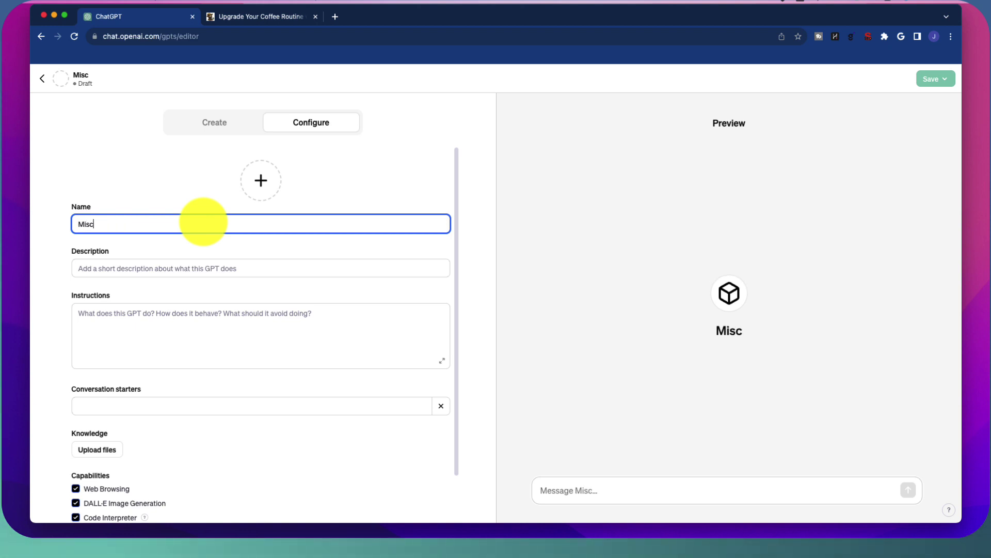
{"action": "left_click", "coordinate": [950, 77]}
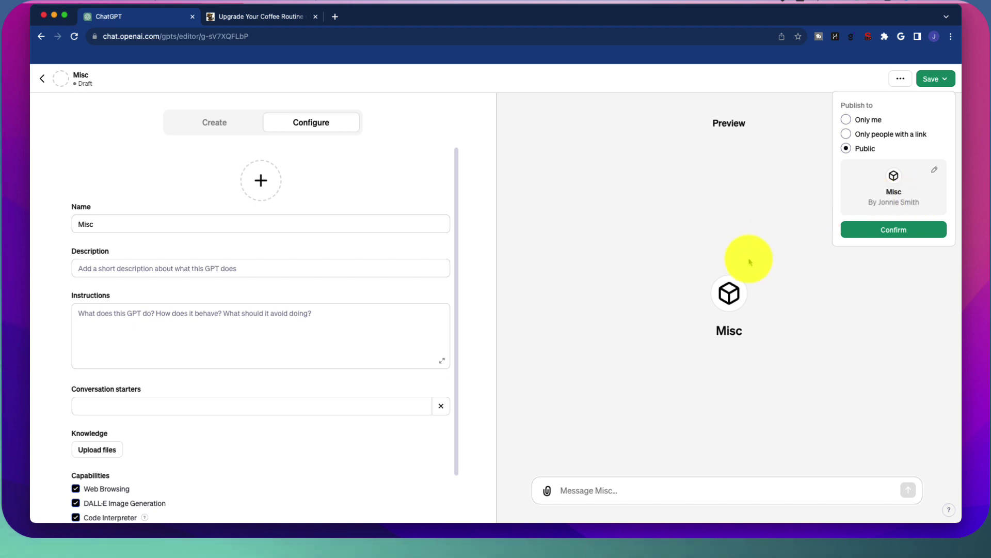
{"action": "left_click", "coordinate": [527, 248]}
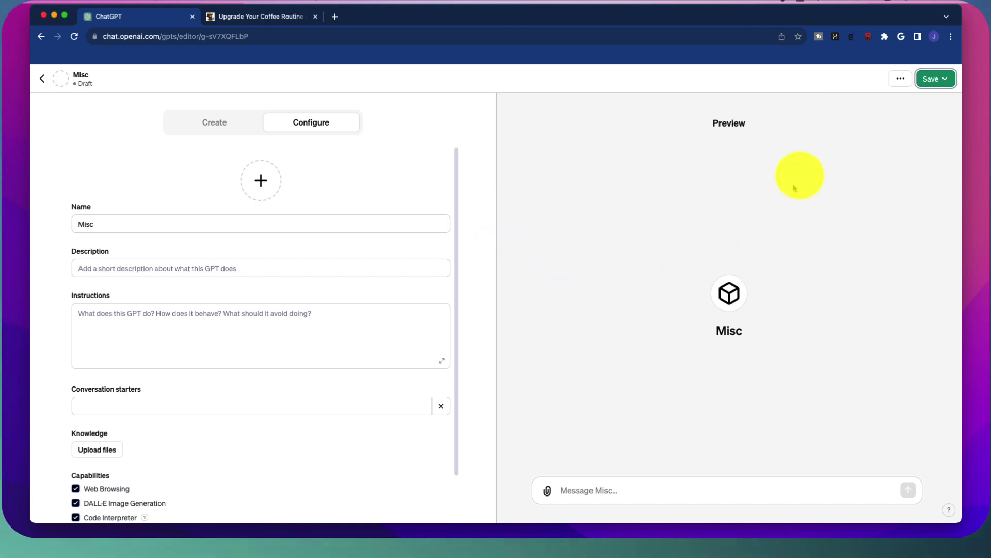
- Return to the GPTs page and scroll to see Misc listed above SEO Sage
{"action": "left_click", "coordinate": [42, 79]}
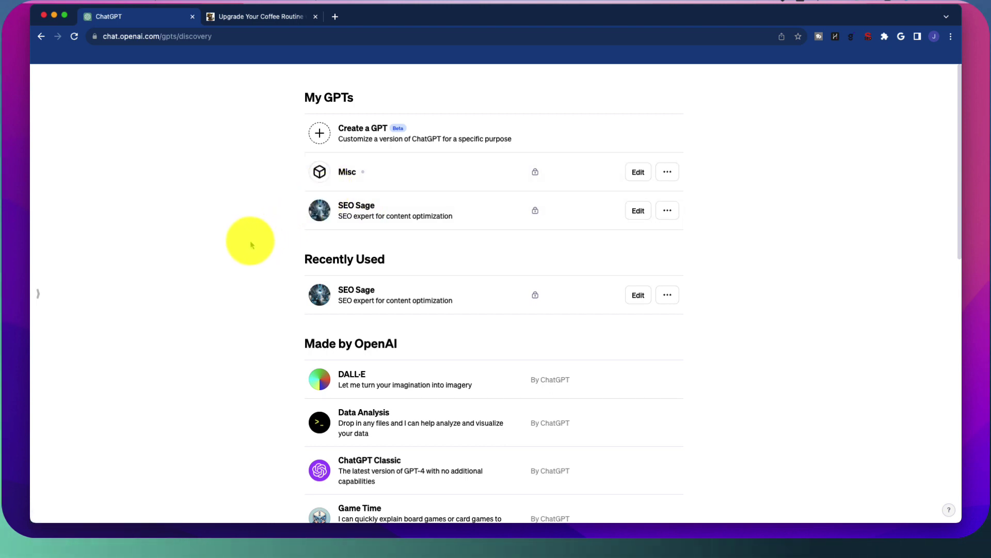
{"action": "scroll", "coordinate": [245, 245], "scroll_direction": "down", "scroll_amount": 2}
{"action": "scroll", "coordinate": [244, 245], "scroll_direction": "down", "scroll_amount": 8}
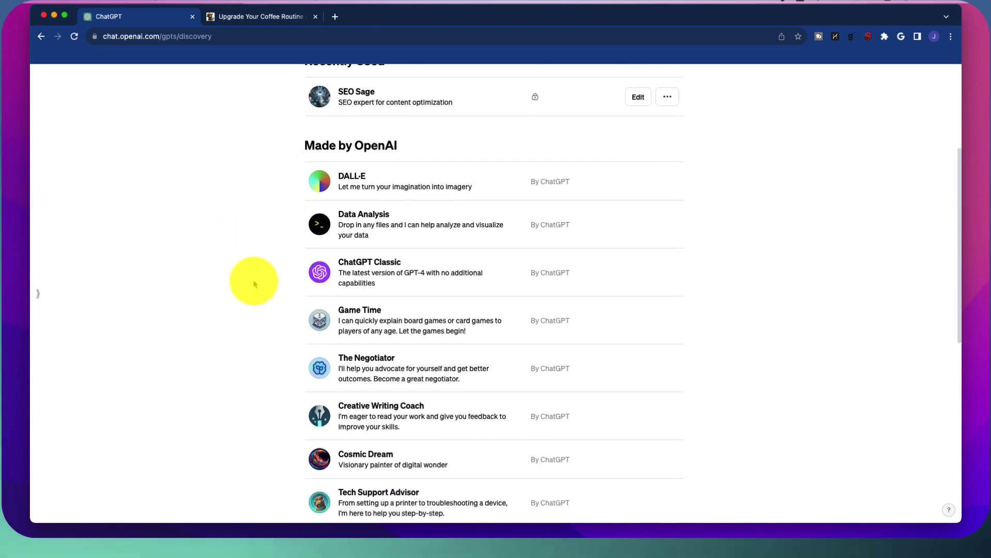
{"action": "scroll", "coordinate": [235, 320], "scroll_direction": "up", "scroll_amount": 10}
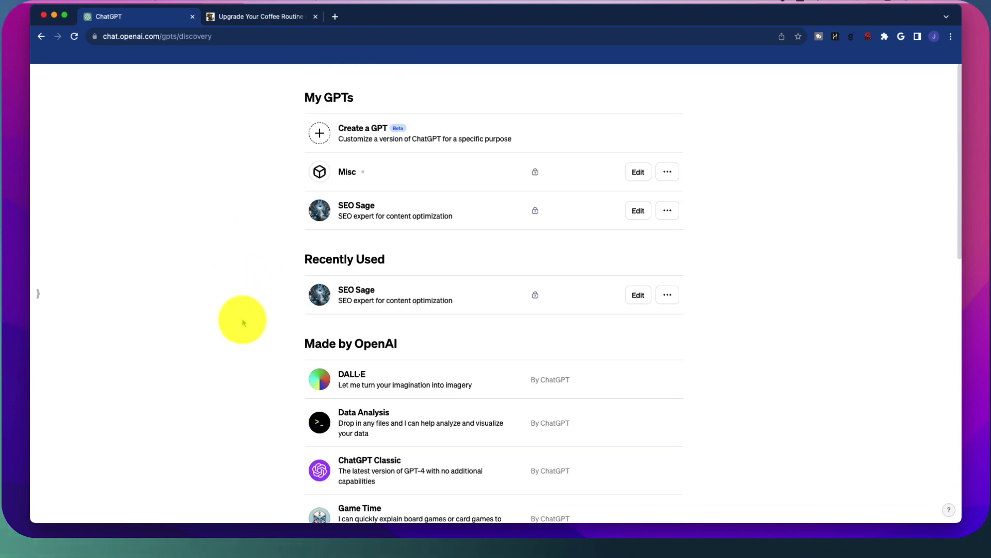